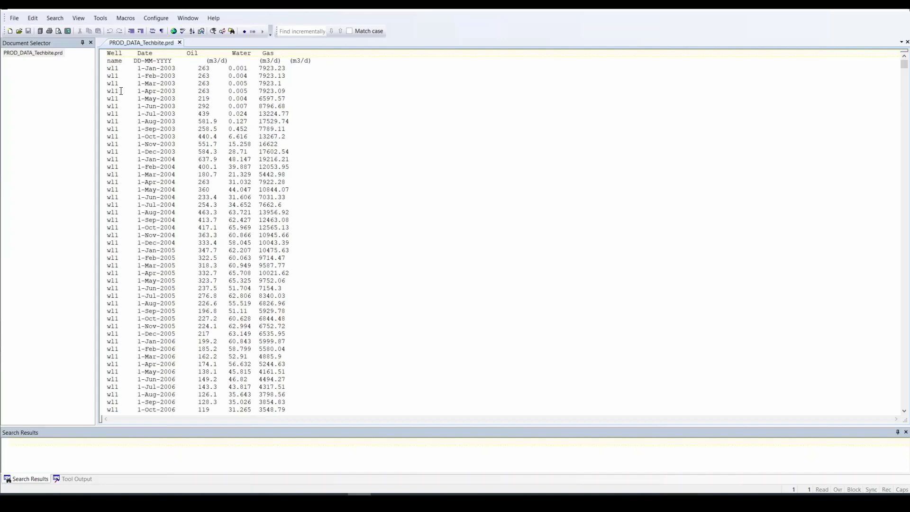
Return to the IMEX_TUTORIAL Grid Top map and open the Wells & Recurrent actions menu.
scroll(138, 283, "down", 20)
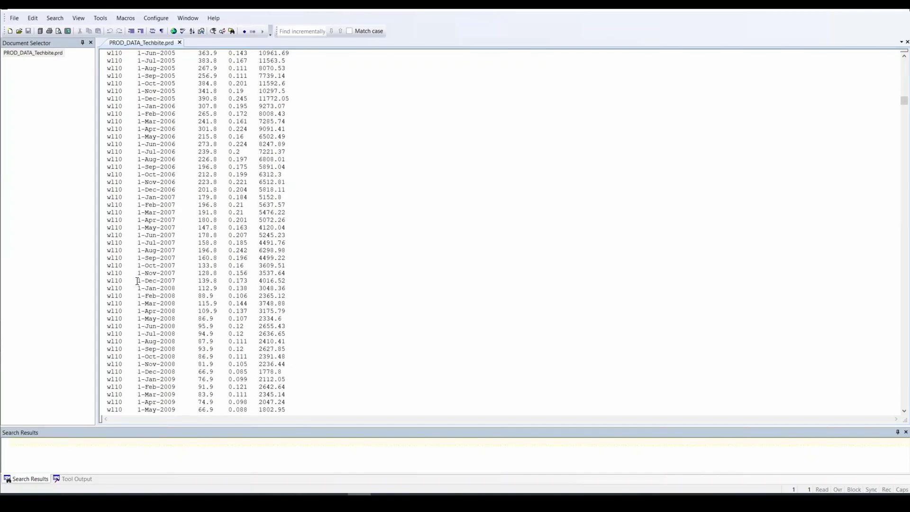
scroll(143, 284, "up", 20)
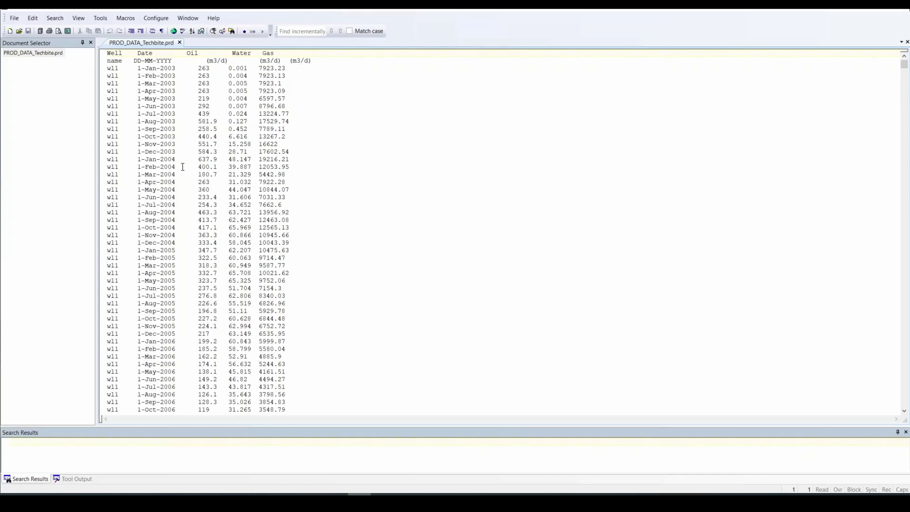
left_click(852, 8)
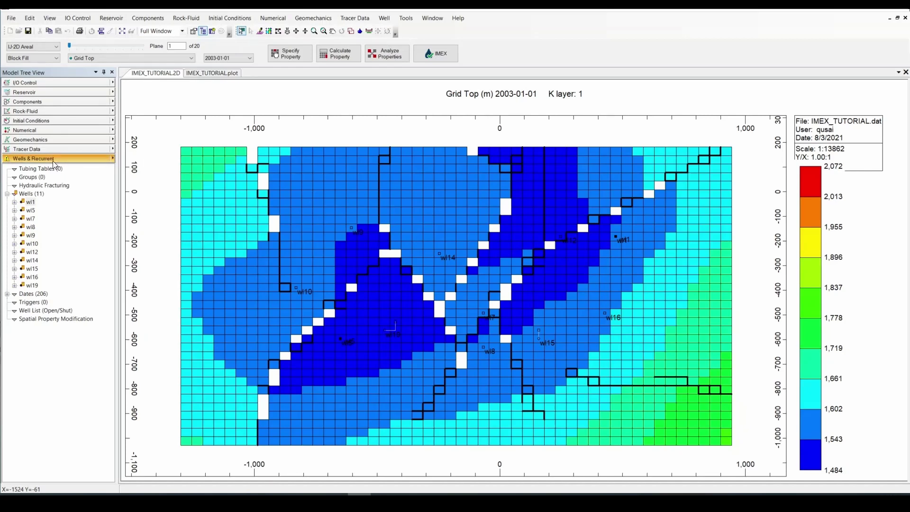
left_click(113, 159)
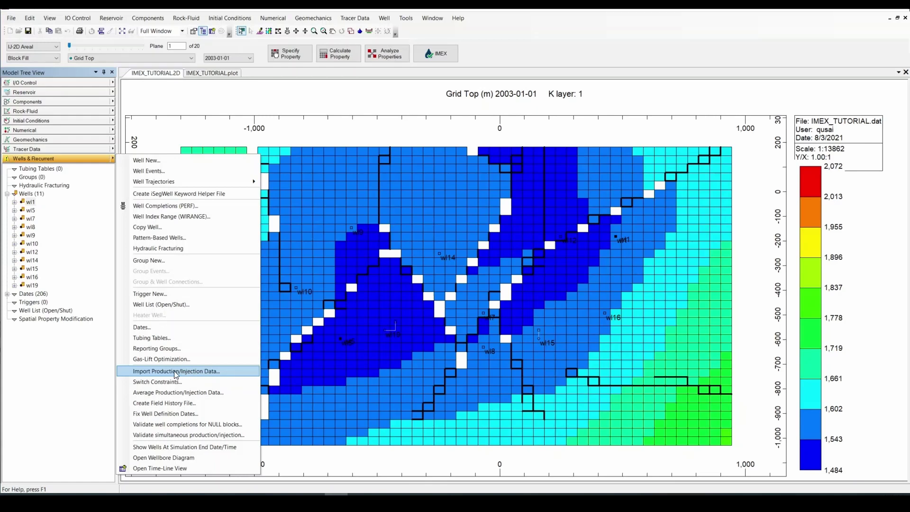
Start a production/injection data import with General file type, sourcing PROD_DATA_Techbite.prd.
left_click(198, 369)
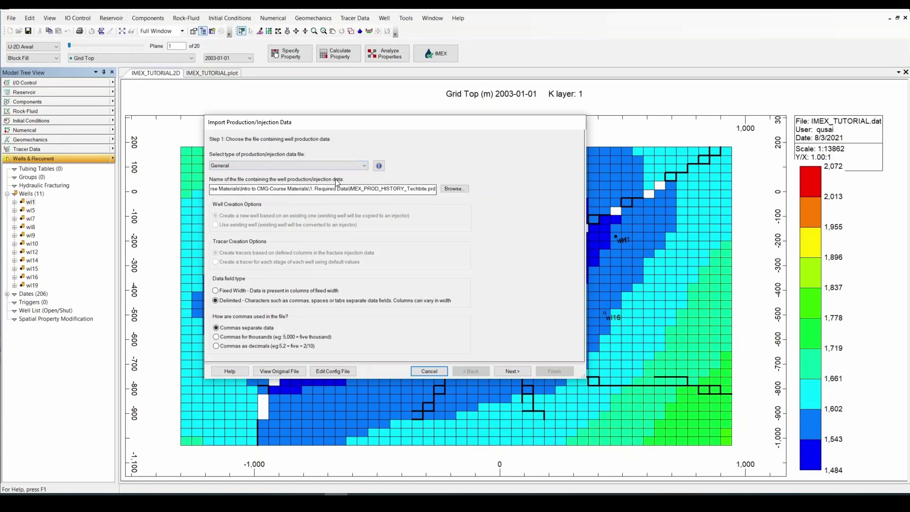
left_click(330, 164)
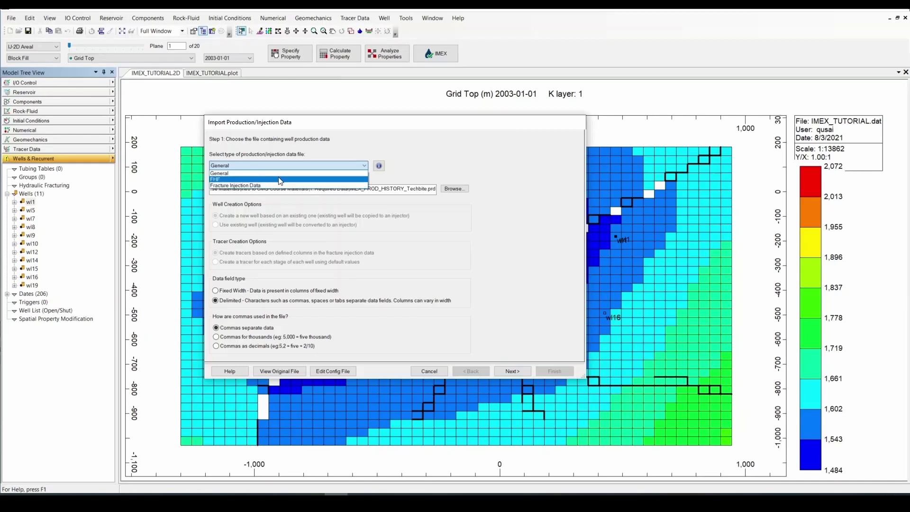
left_click(410, 174)
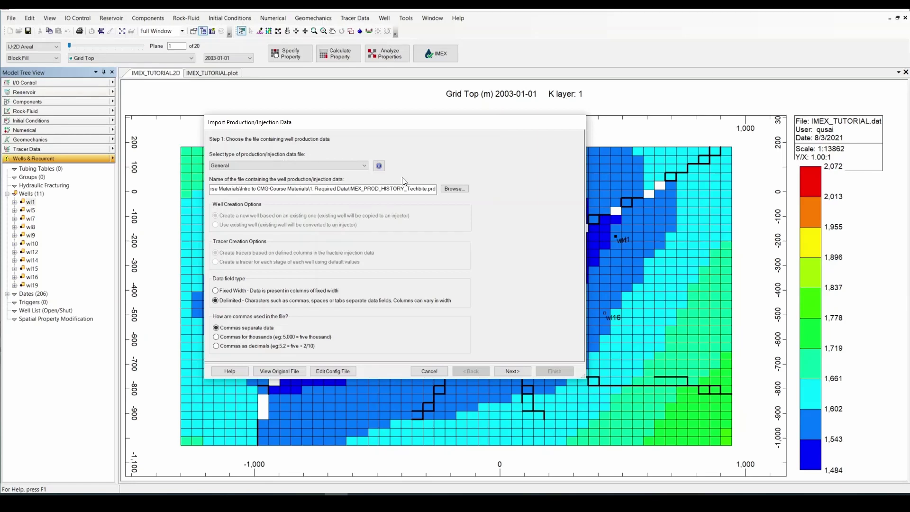
left_click(459, 189)
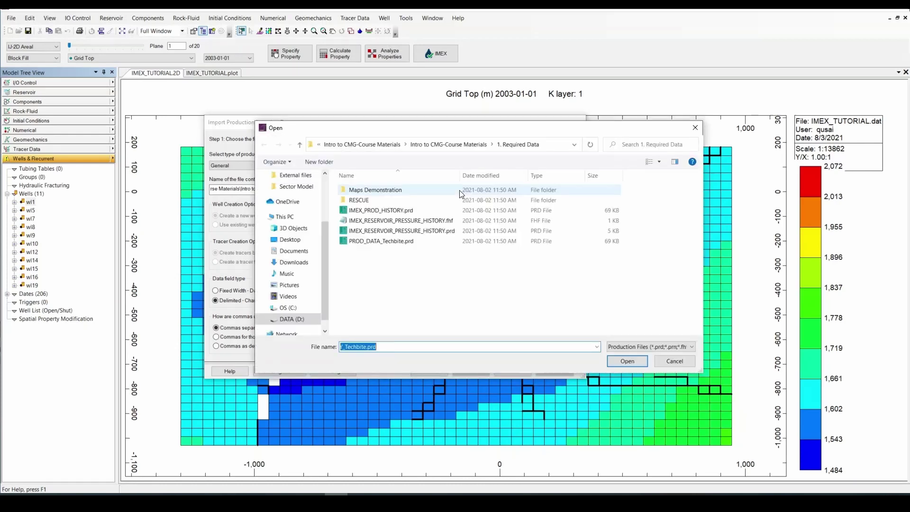
left_click(372, 242)
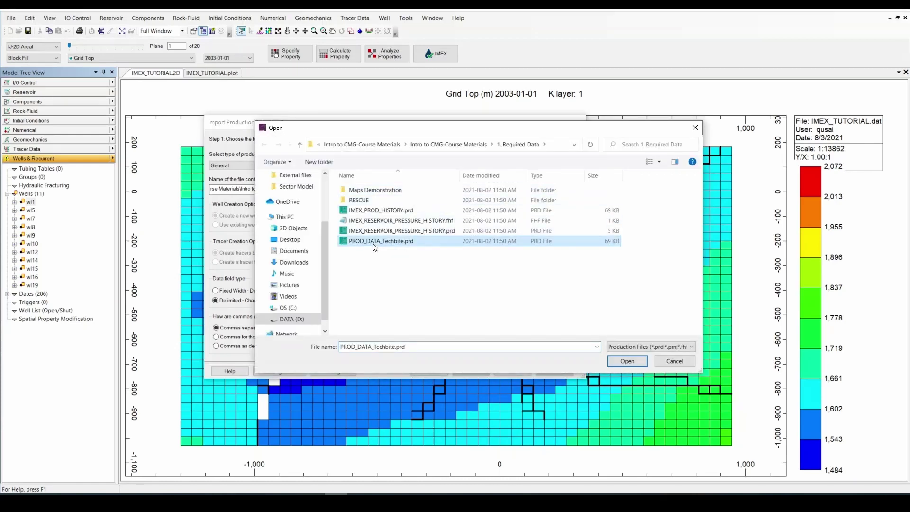
left_click(627, 362)
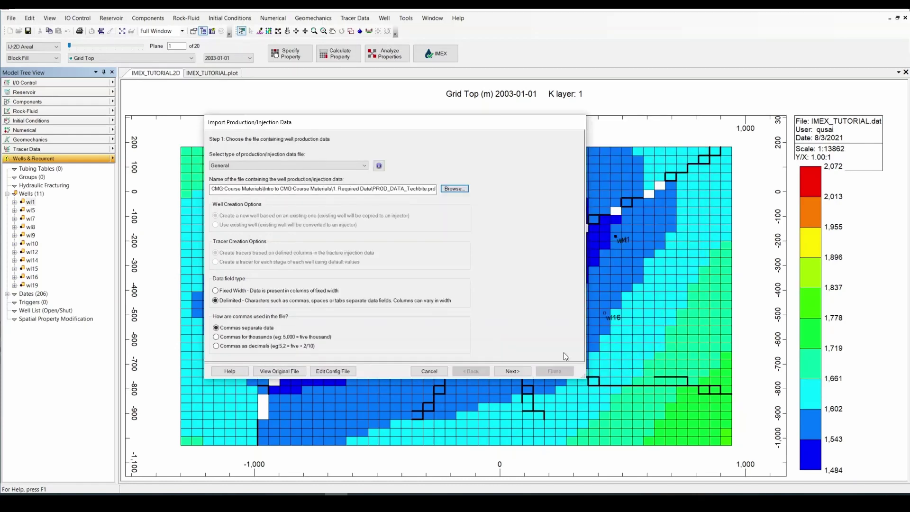
Set the wl1 1-Jan-2003 line as both the first data line and first well-name line.
left_click(512, 371)
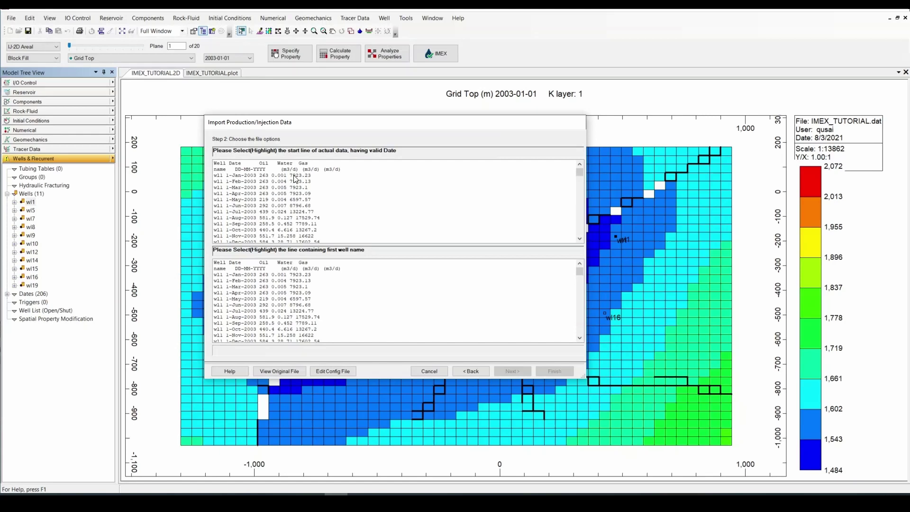
left_click(256, 176)
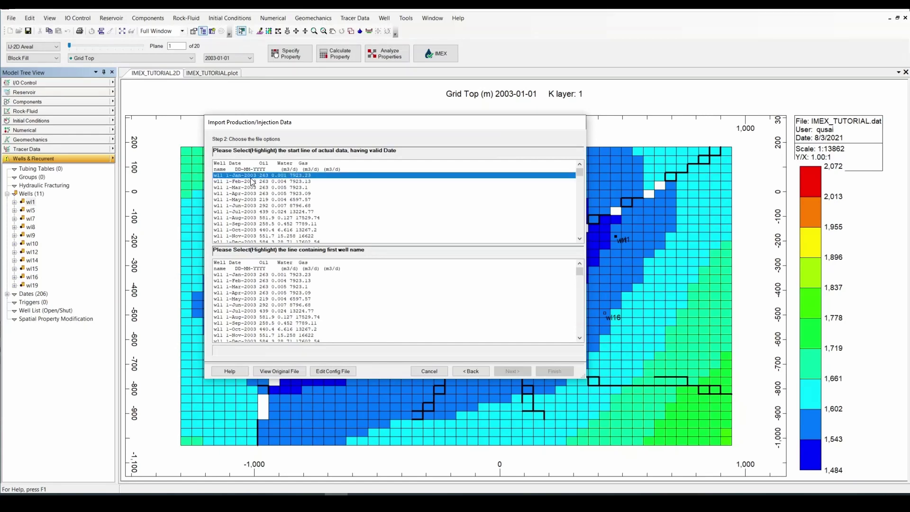
left_click(229, 276)
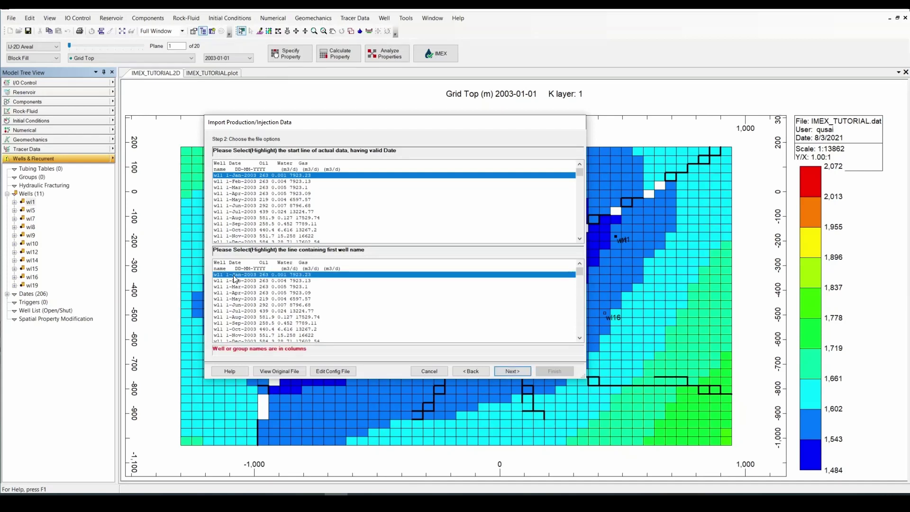
left_click(509, 373)
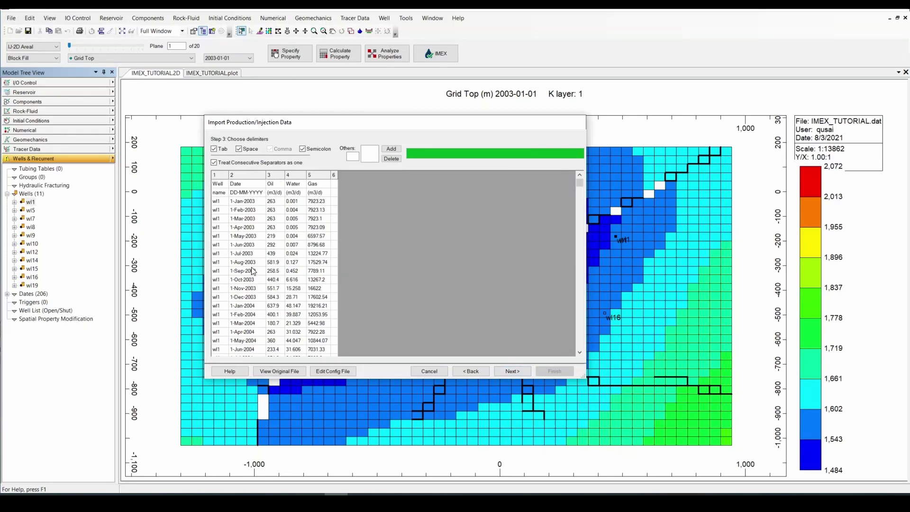
Map columns 1, 3, 4, 5 to Well/Group Name, Oil Produced, Water Produced and Gas Produced.
left_click(522, 373)
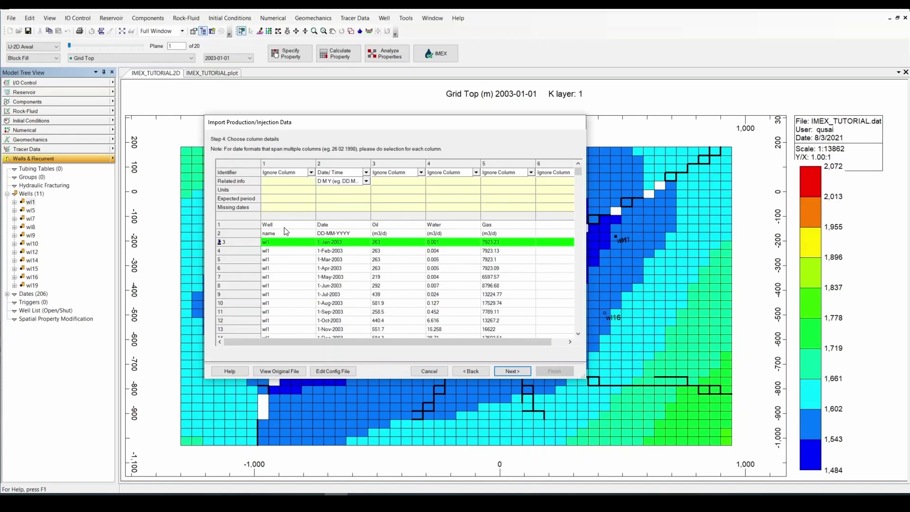
left_click(311, 172)
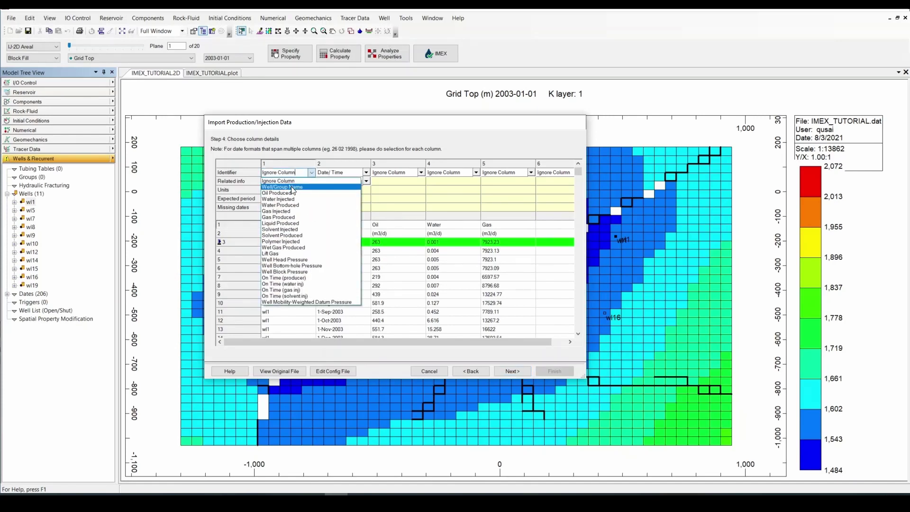
left_click(292, 188)
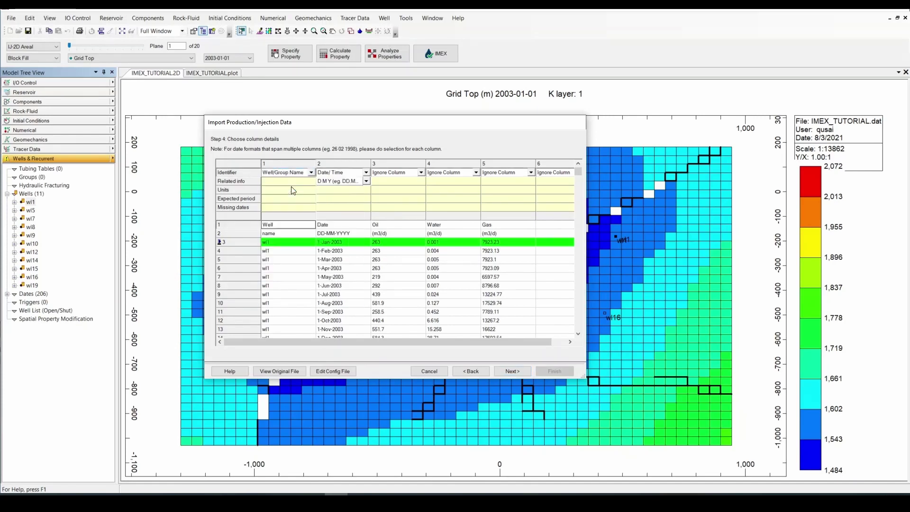
left_click(357, 184)
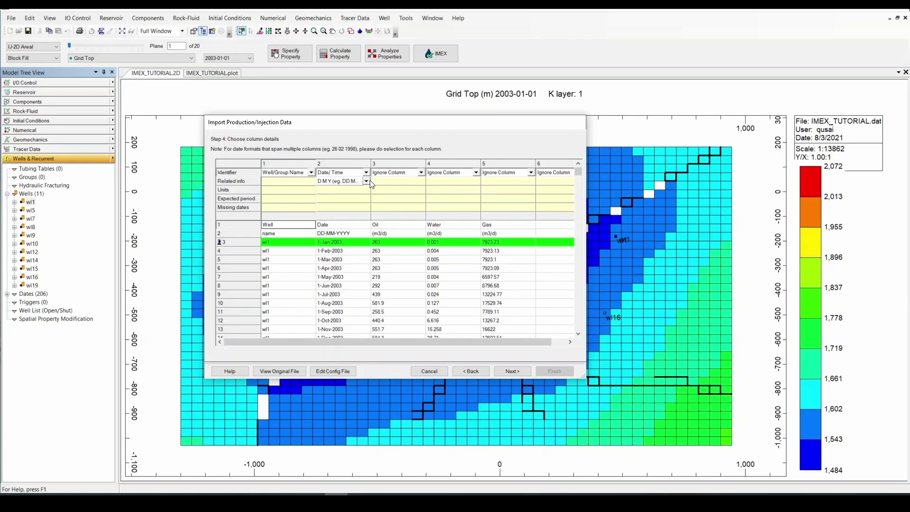
left_click(421, 173)
left_click(469, 184)
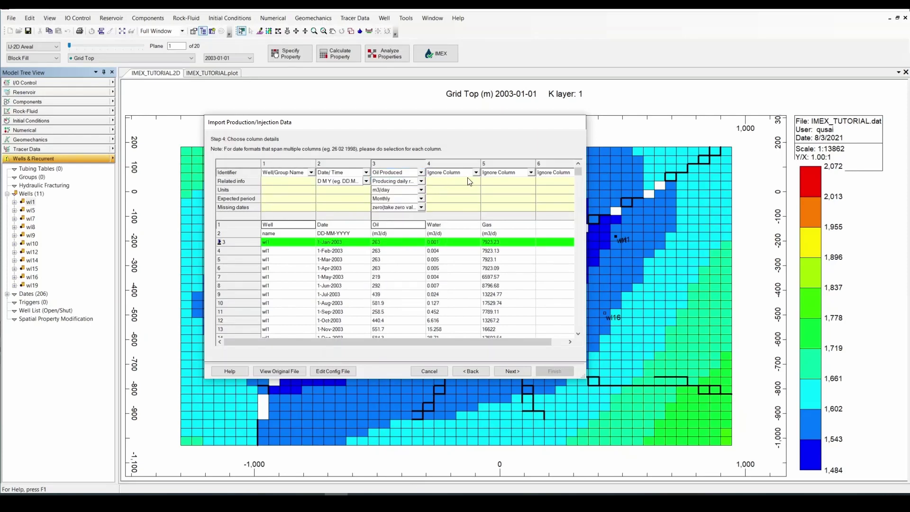
left_click(476, 173)
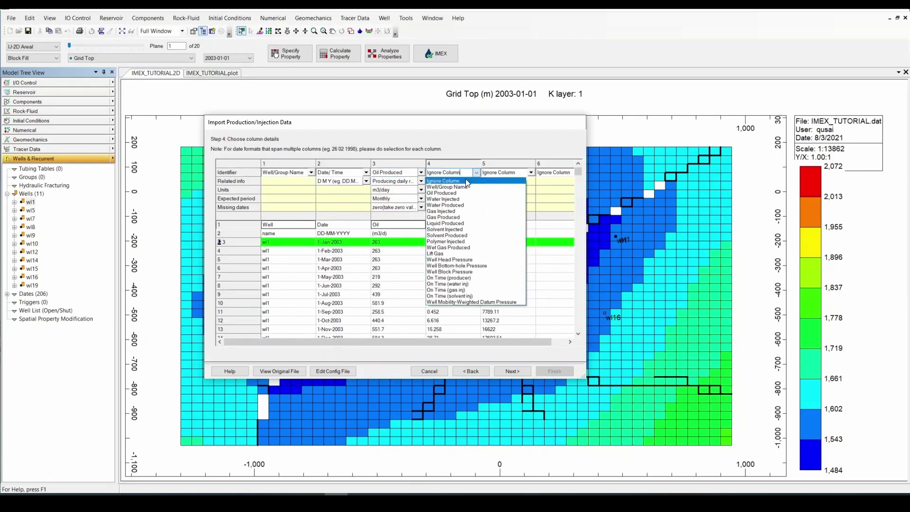
left_click(459, 205)
left_click(531, 173)
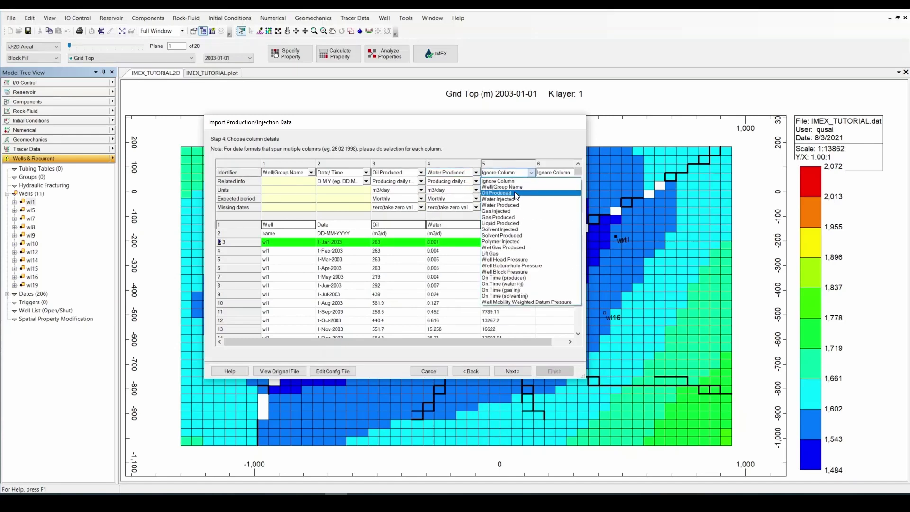
left_click(517, 218)
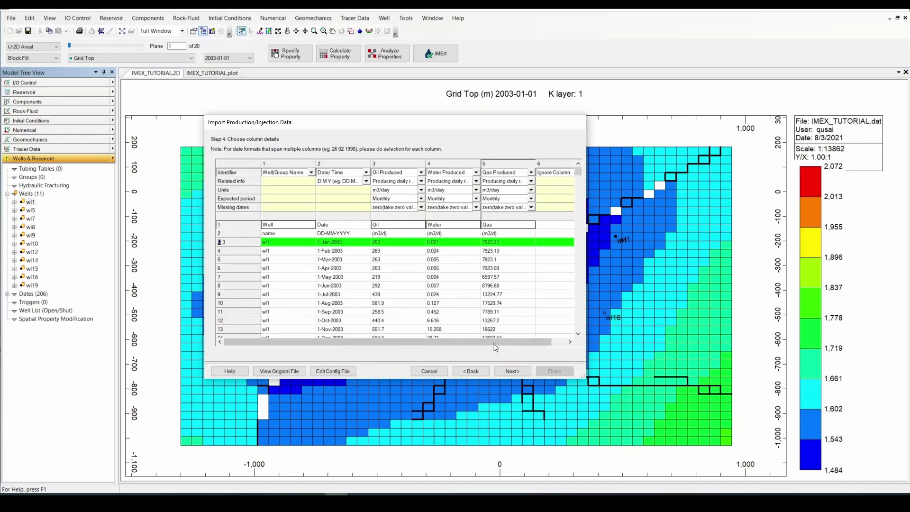
Review the 11 matched wells, keeping wl1's primary constraint at Liquid Produced.
left_click(507, 368)
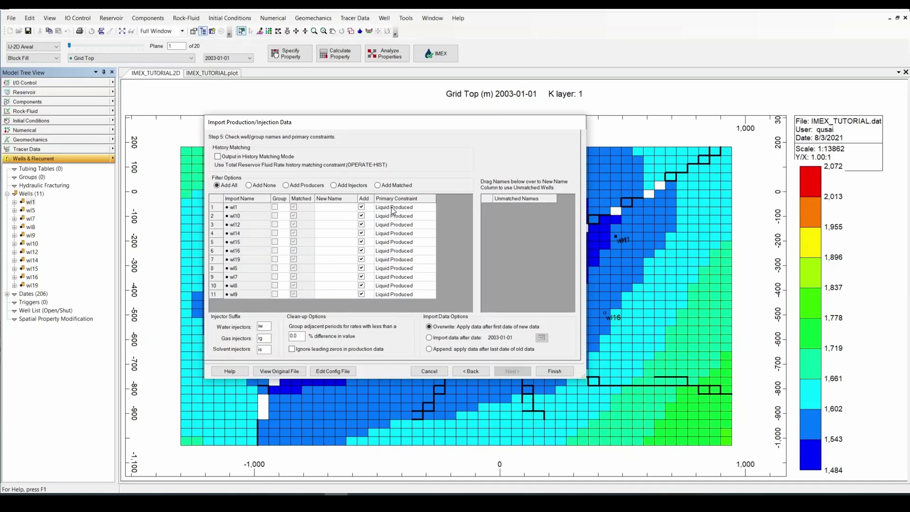
left_click(394, 209)
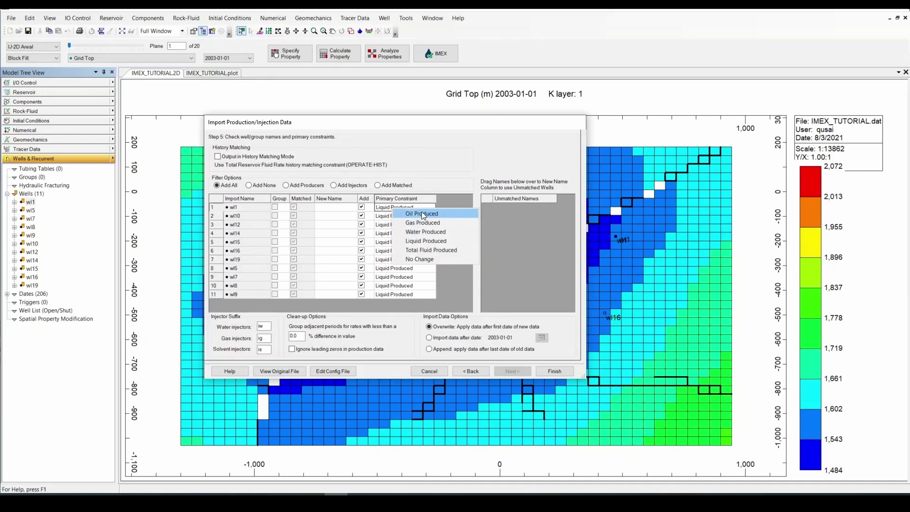
left_click(443, 200)
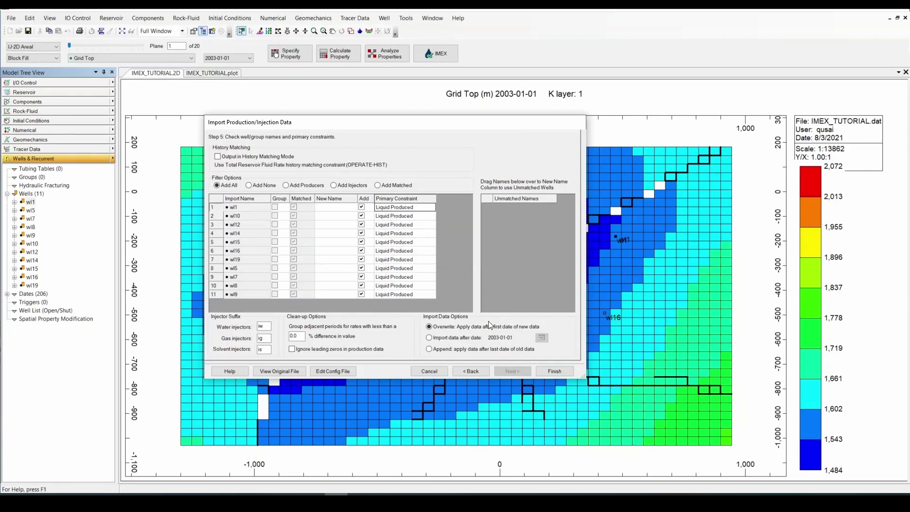
Finish the import and set the simulation dates to 'Do not limit grid output'.
left_click(548, 370)
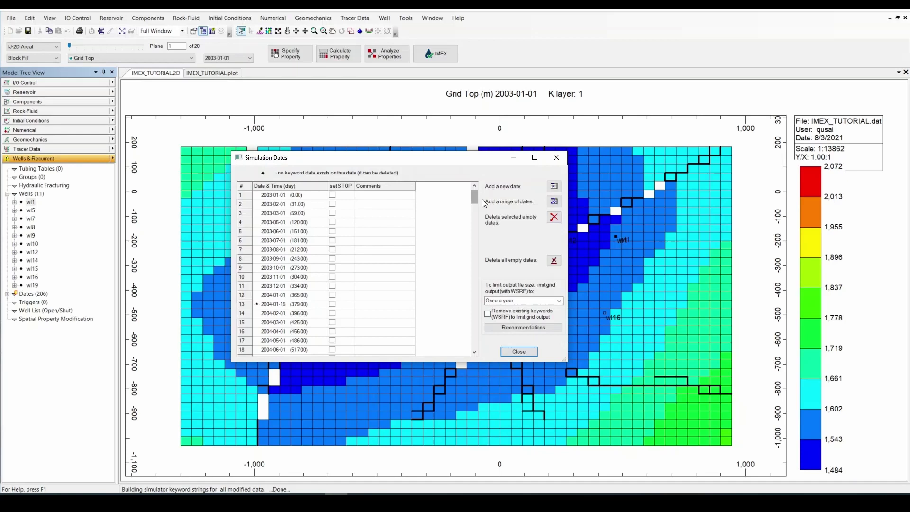
left_click_drag(477, 199, 475, 340)
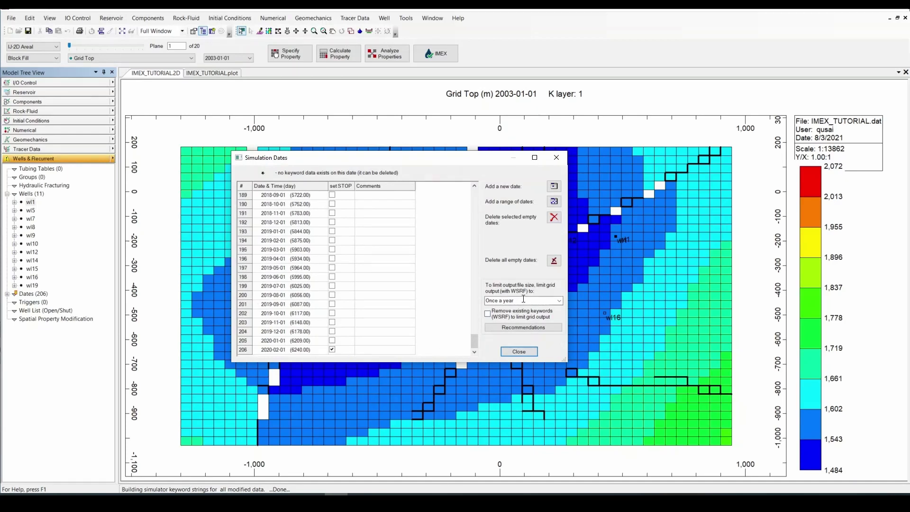
left_click(558, 303)
left_click(532, 309)
left_click(520, 353)
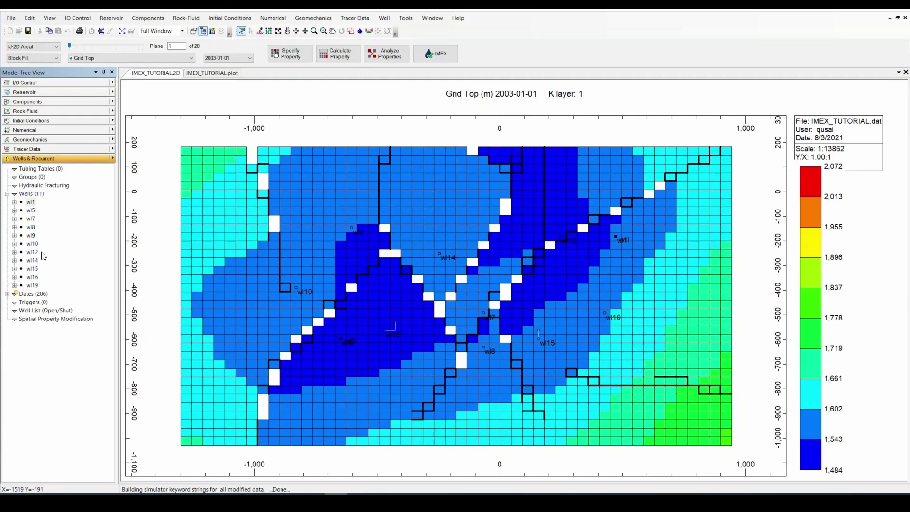
left_click(111, 159)
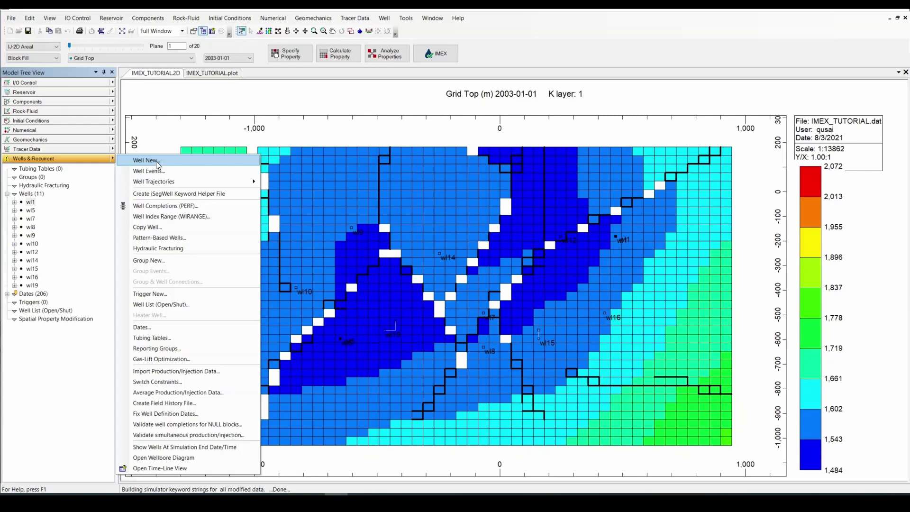
left_click(163, 171)
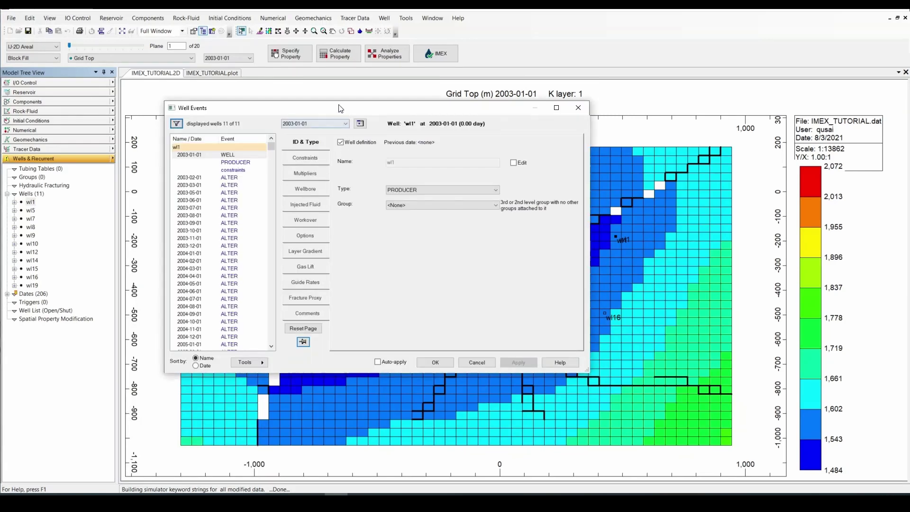
left_click_drag(340, 109, 365, 105)
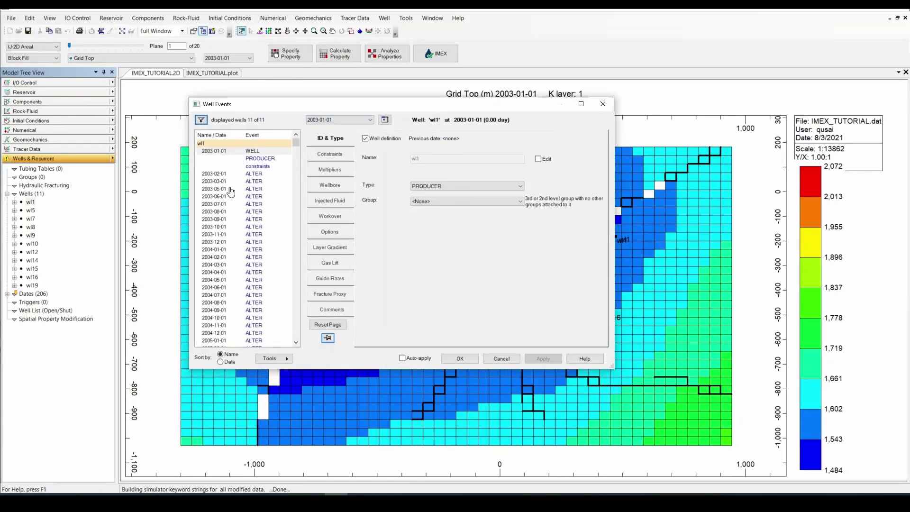
left_click_drag(294, 142, 294, 202)
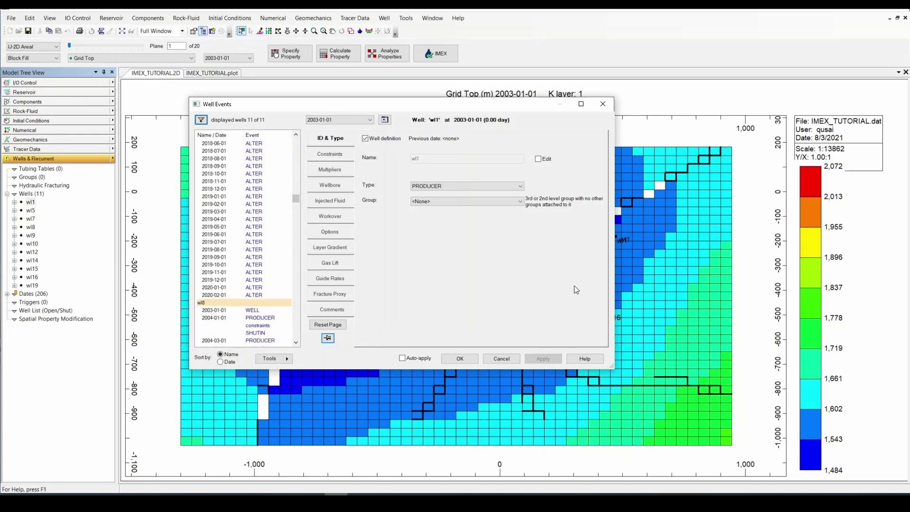
left_click(602, 104)
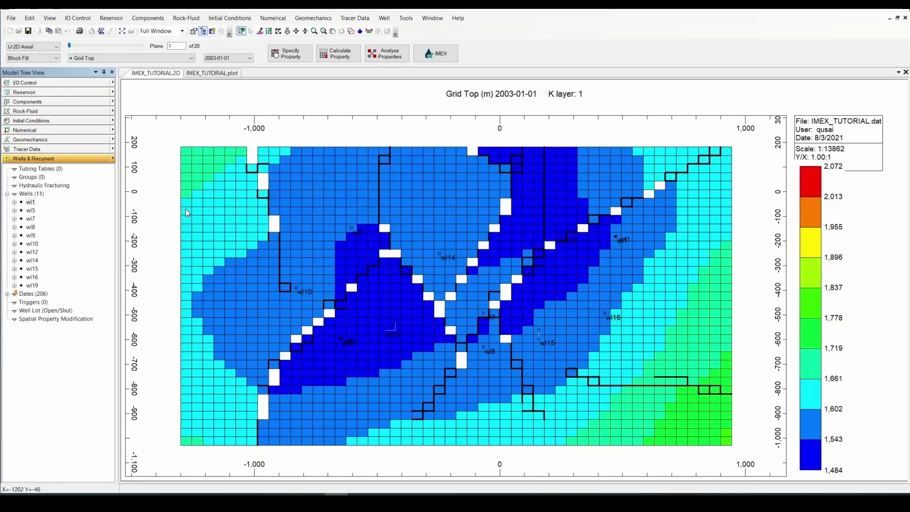
Create the field history file PROD_DATA_Techbite.fhf from the Wells & Recurrent menu.
left_click(113, 158)
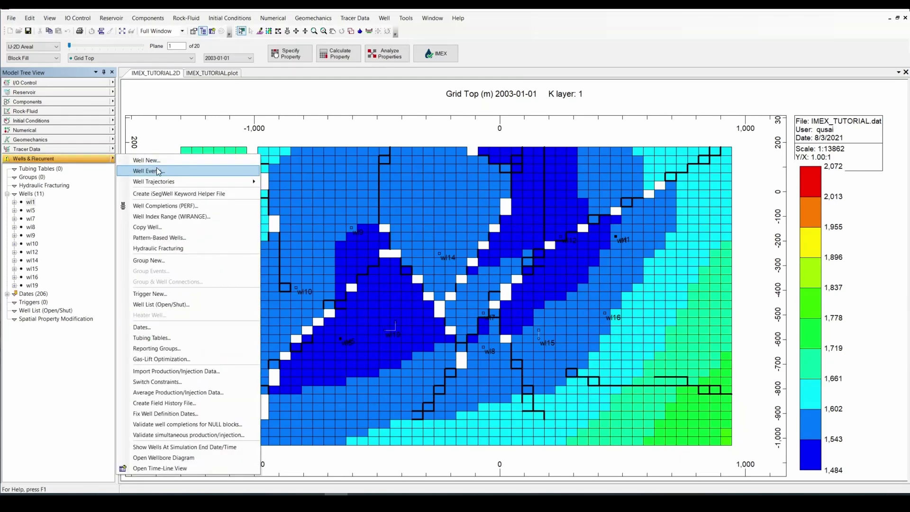
left_click(197, 402)
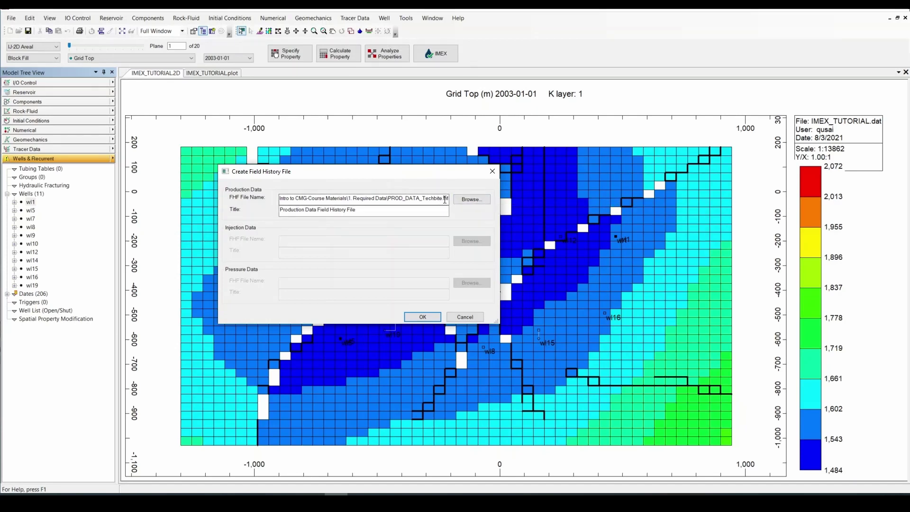
left_click(471, 200)
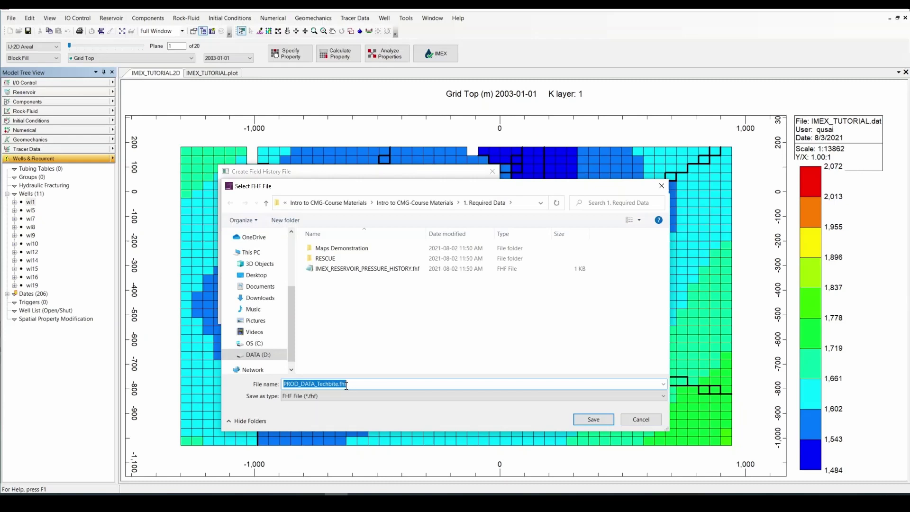
left_click(601, 420)
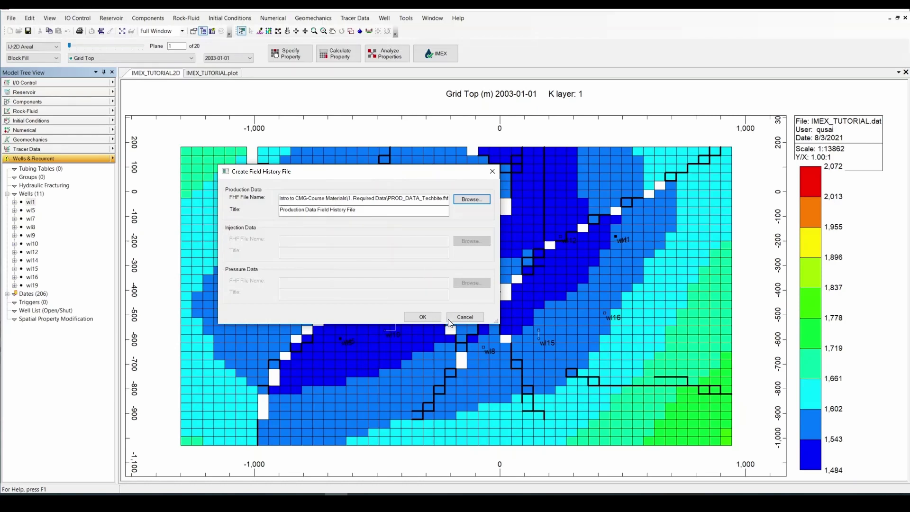
left_click(436, 321)
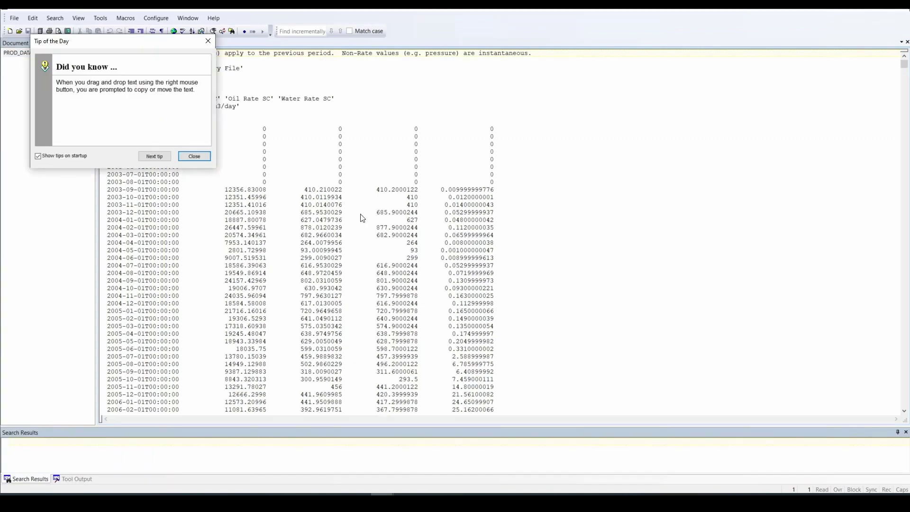
Dismiss the startup tip and highlight the header's creation date 2021-08-03 and title line.
left_click(208, 41)
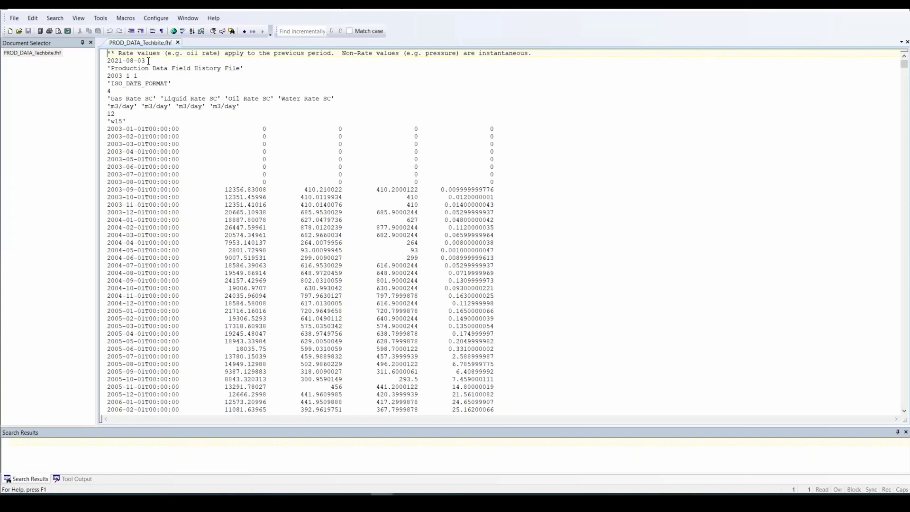
left_click_drag(148, 61, 108, 61)
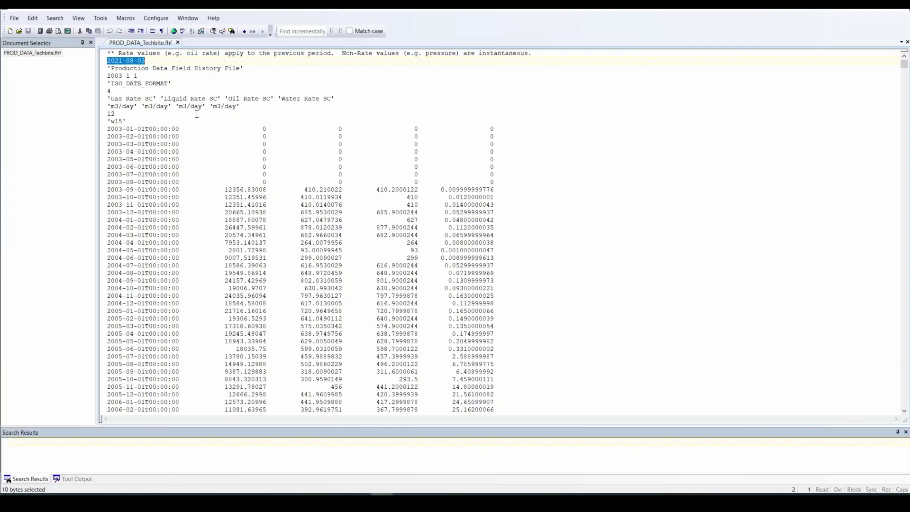
left_click(161, 74)
left_click_drag(243, 69, 108, 67)
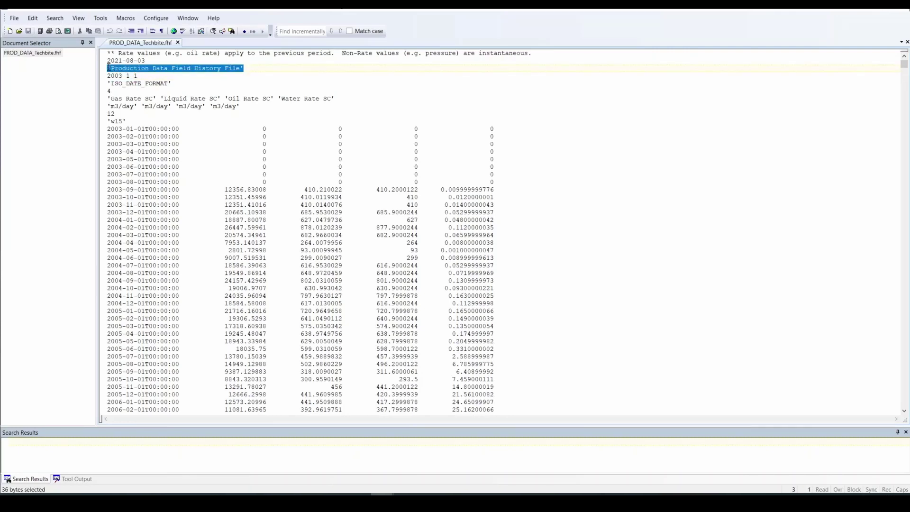
left_click(140, 75)
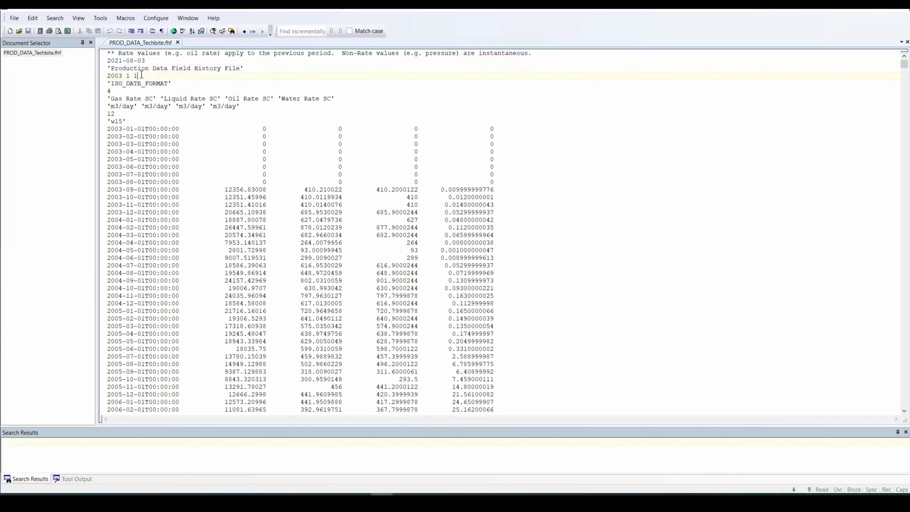
Highlight the start date 2003 1 1, ISO_DATE_FORMAT, column count 4 and Gas Rate SC heading.
left_click_drag(140, 75, 107, 74)
left_click_drag(182, 84, 110, 84)
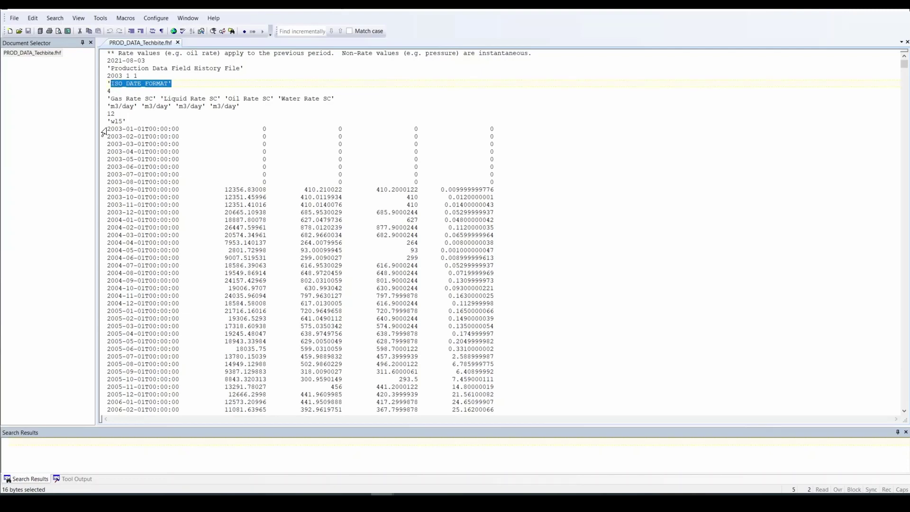
left_click(109, 91)
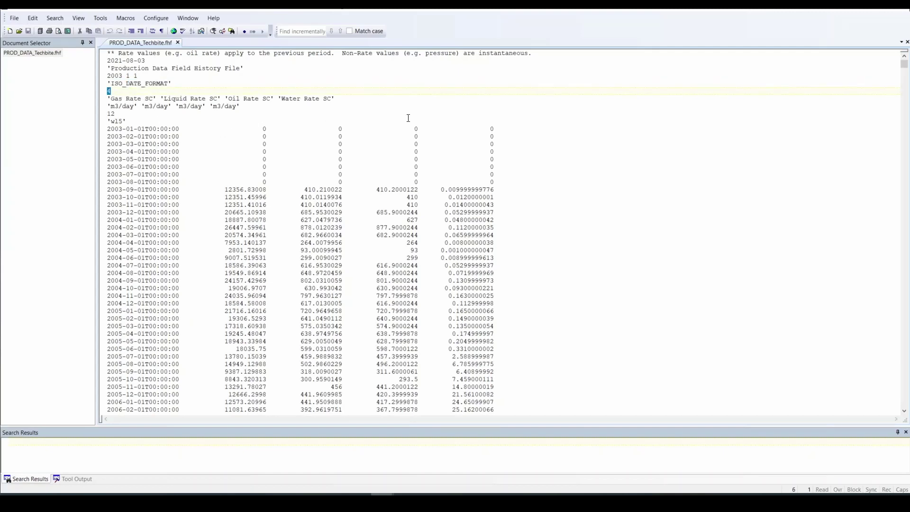
left_click(153, 98)
double_click(110, 113)
left_click(126, 113)
left_click_drag(904, 64, 908, 413)
scroll(347, 189, "up", 20)
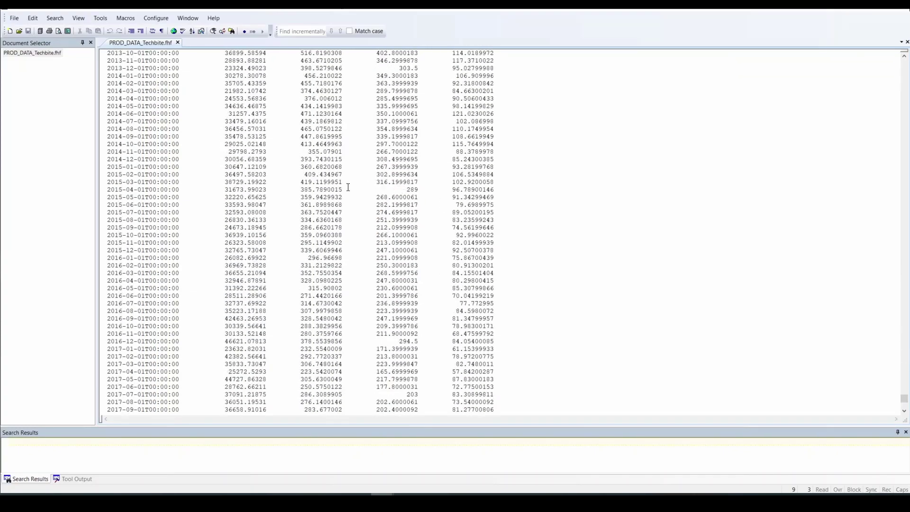
scroll(347, 189, "up", 16)
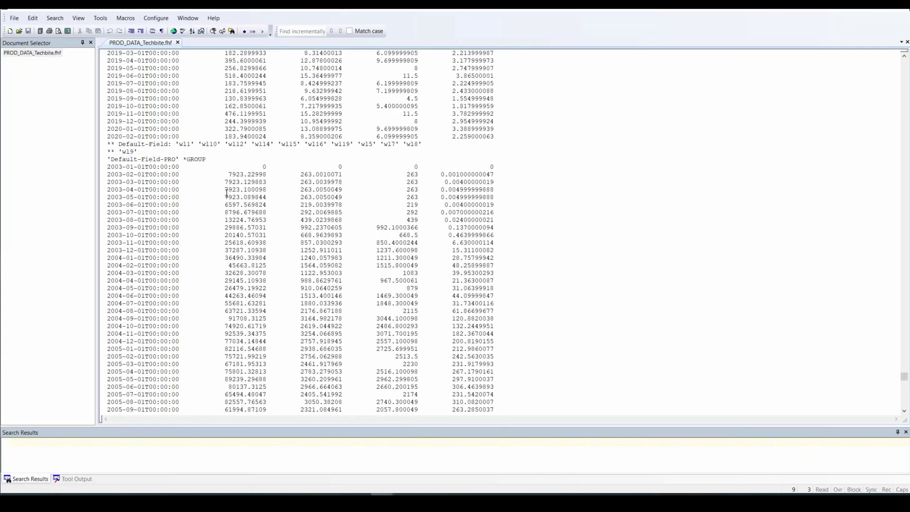
left_click_drag(209, 160, 111, 162)
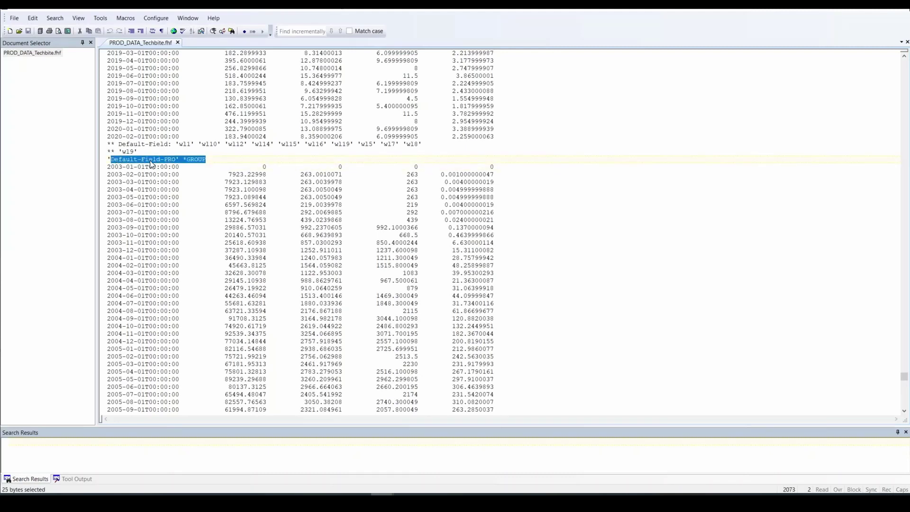
left_click(213, 159)
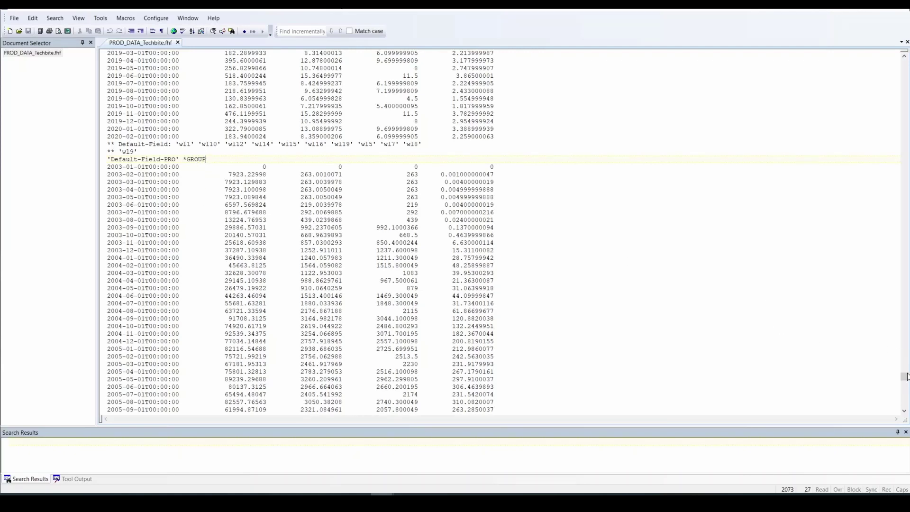
left_click_drag(904, 376, 881, 43)
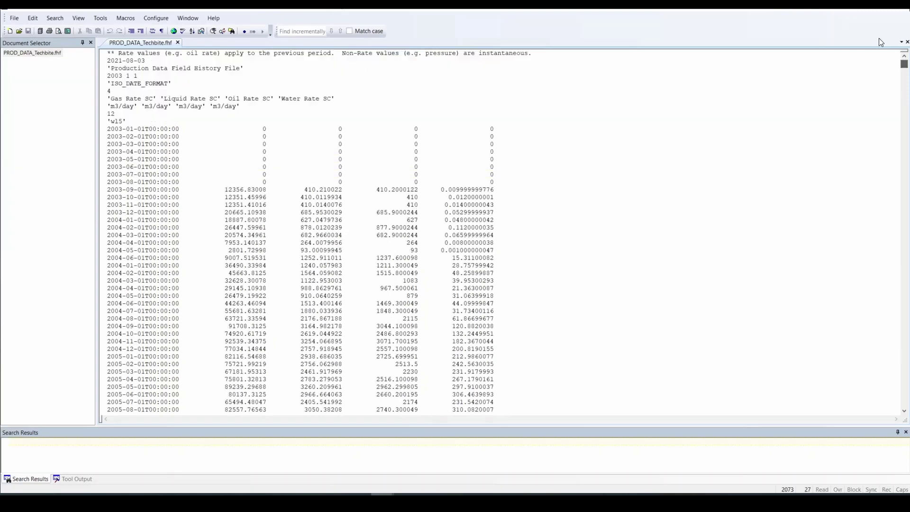